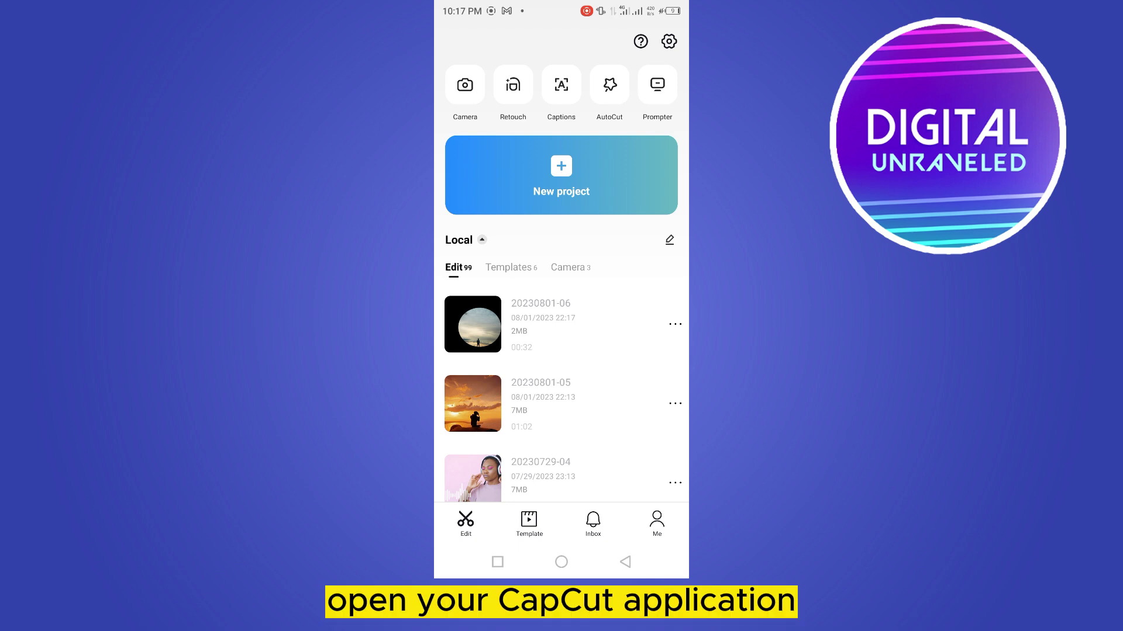
Create a new project and import the 30-second sky silhouette video.
left_click(560, 174)
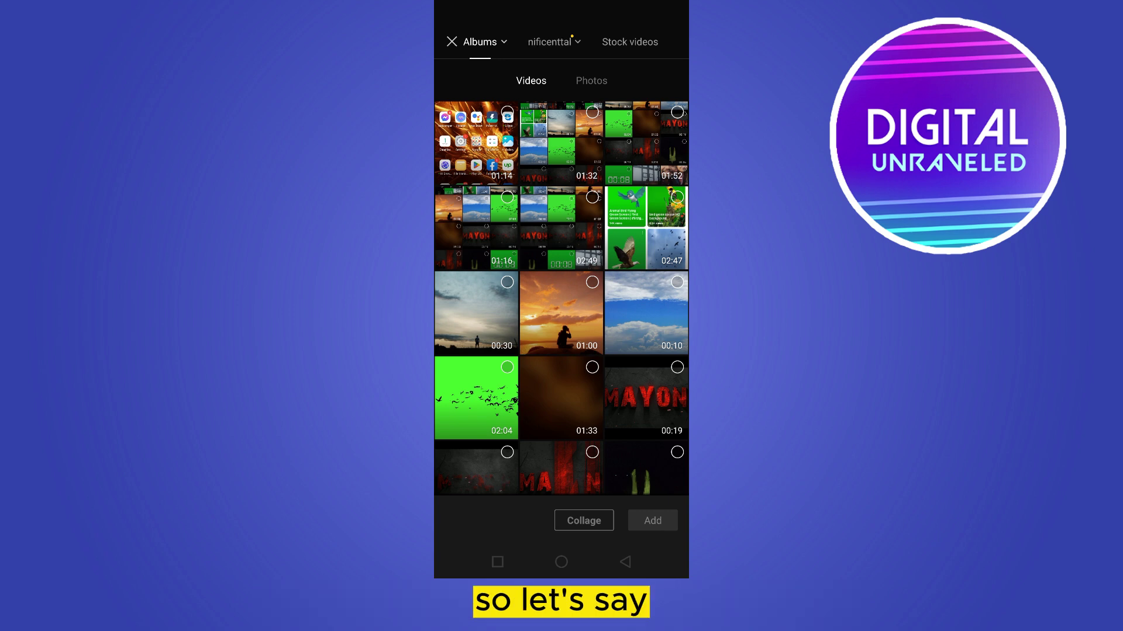
left_click(507, 282)
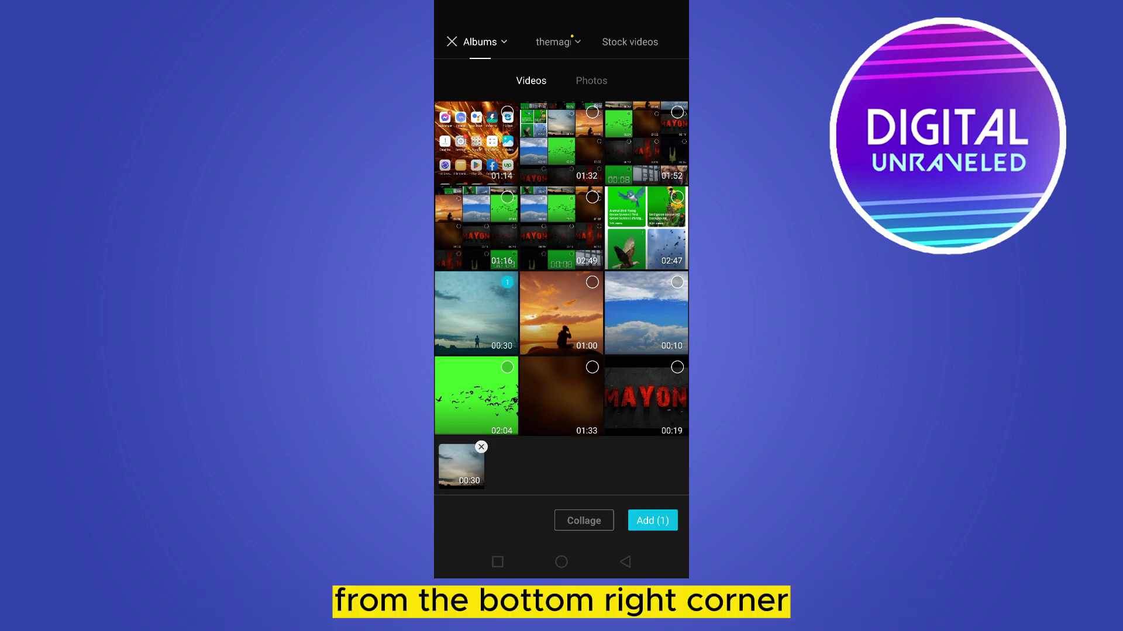
left_click(652, 521)
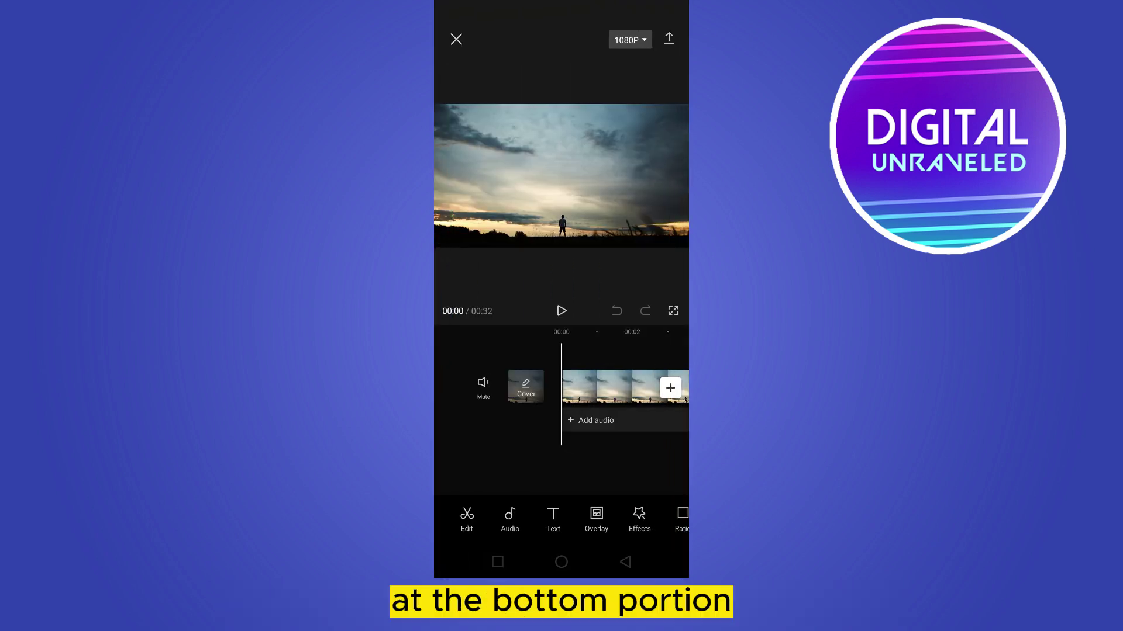
scroll(562, 519, "right", 2)
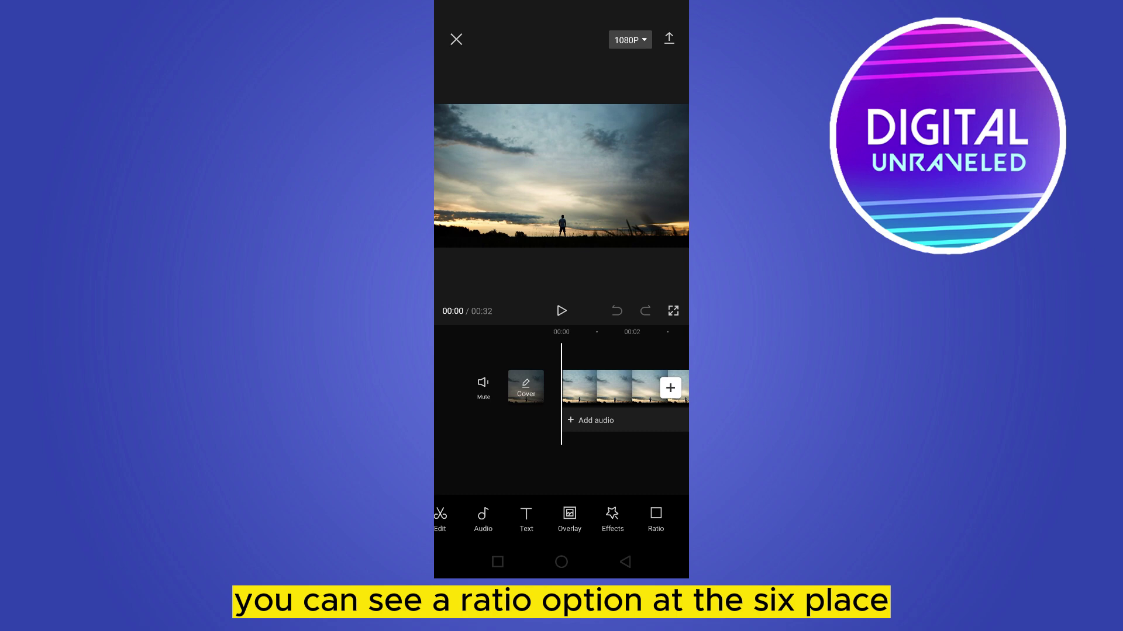
Set the aspect ratio to 9:16 and enlarge the sky clip into the upper half.
left_click(655, 517)
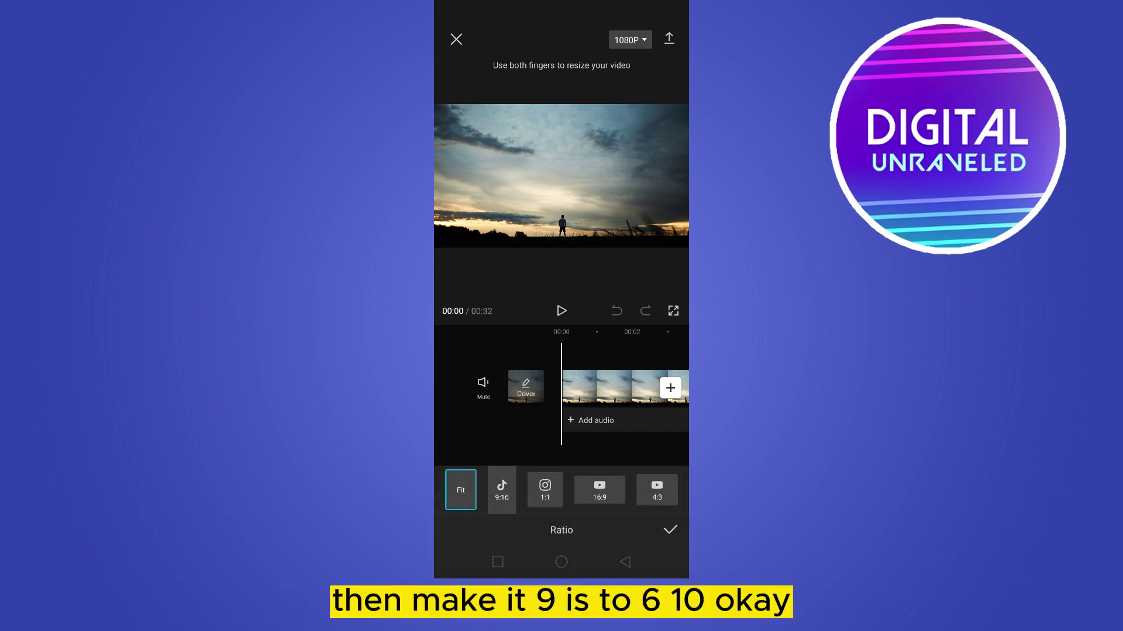
left_click(502, 491)
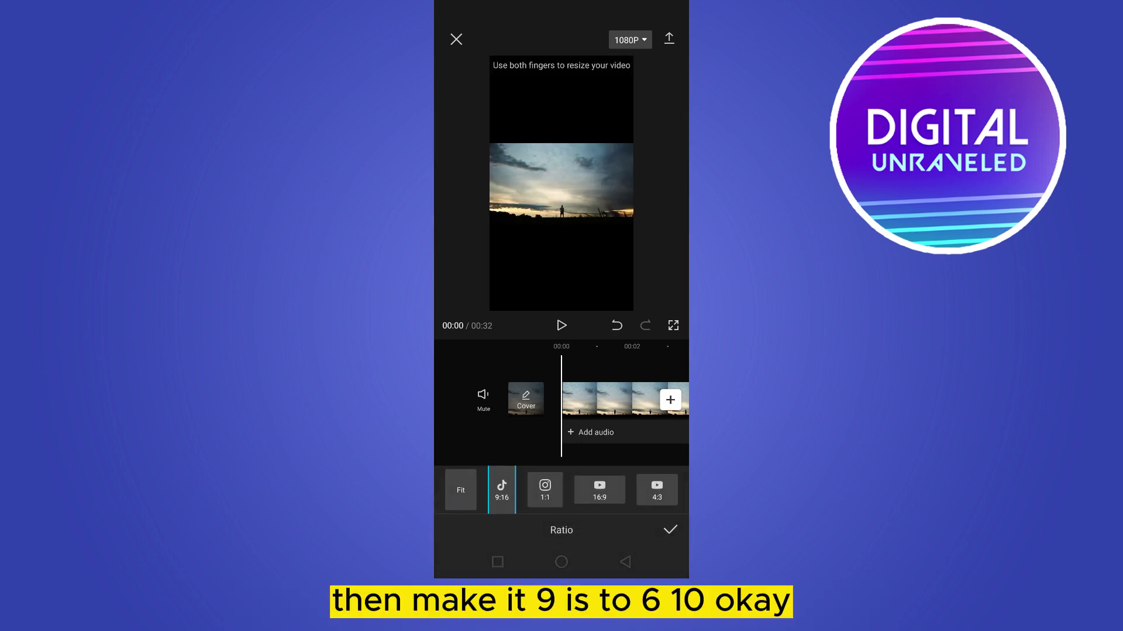
left_click(669, 530)
left_click(614, 400)
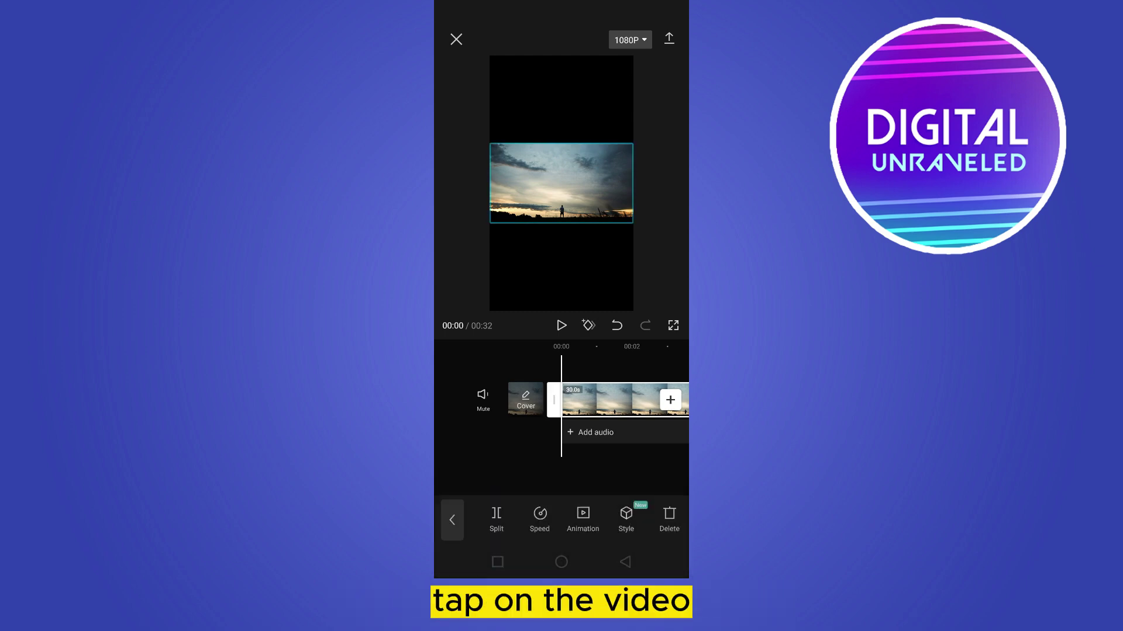
mouse_move(562, 183)
left_mouse_down()
mouse_move(554, 133)
mouse_move(661, 107)
left_mouse_up()
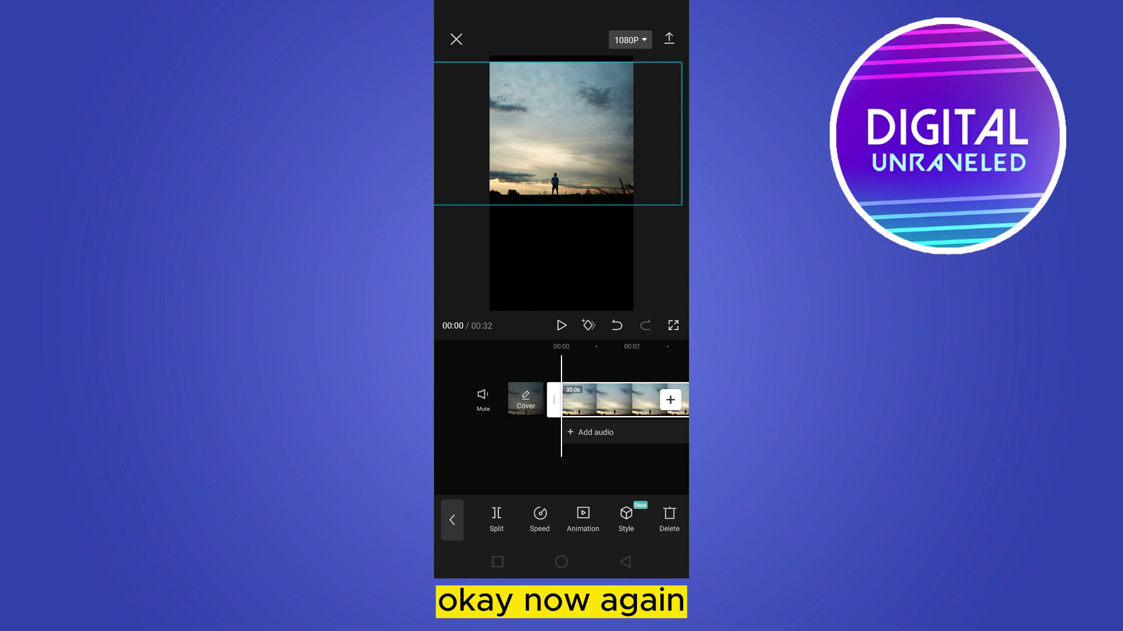
Overlay the orange sunset video, then move and resize it to fill the lower half.
left_click(452, 520)
left_click(569, 518)
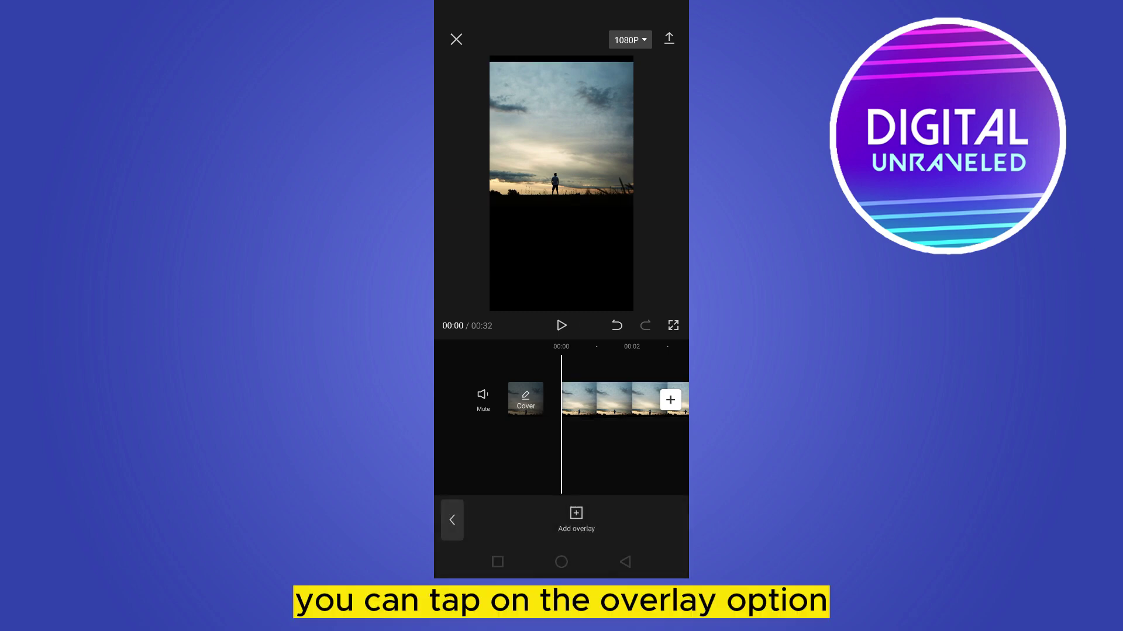
left_click(576, 517)
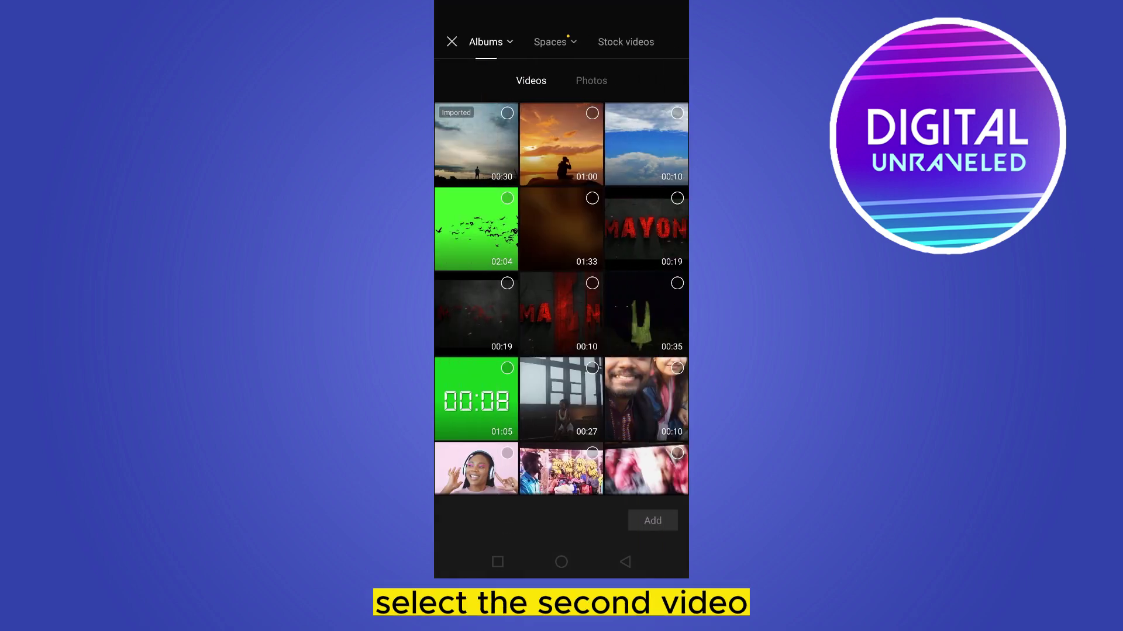
left_click(560, 144)
left_click(652, 520)
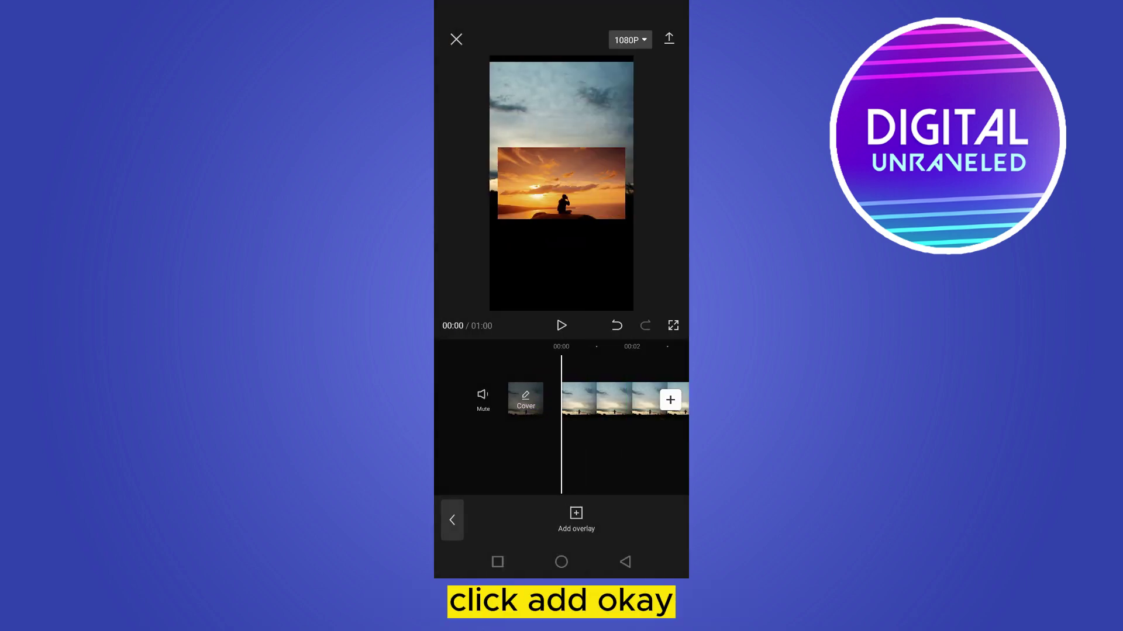
left_click_drag(561, 184, 561, 244)
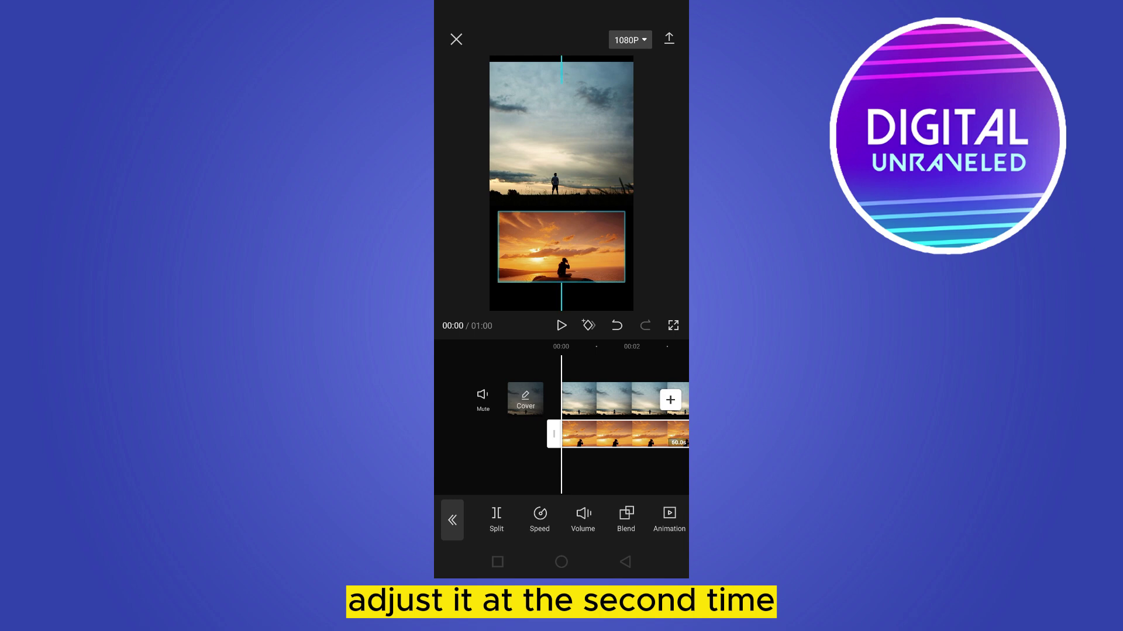
left_click_drag(625, 281, 671, 309)
Add a yellow text label reading "1".
left_click(614, 474)
left_click(452, 519)
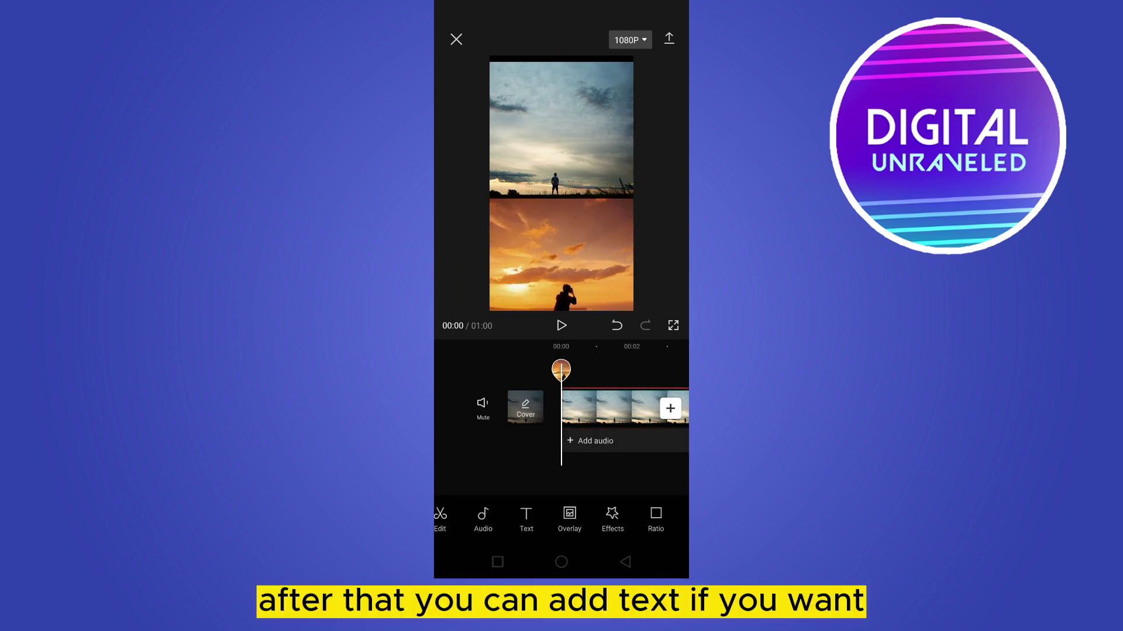
left_click(526, 519)
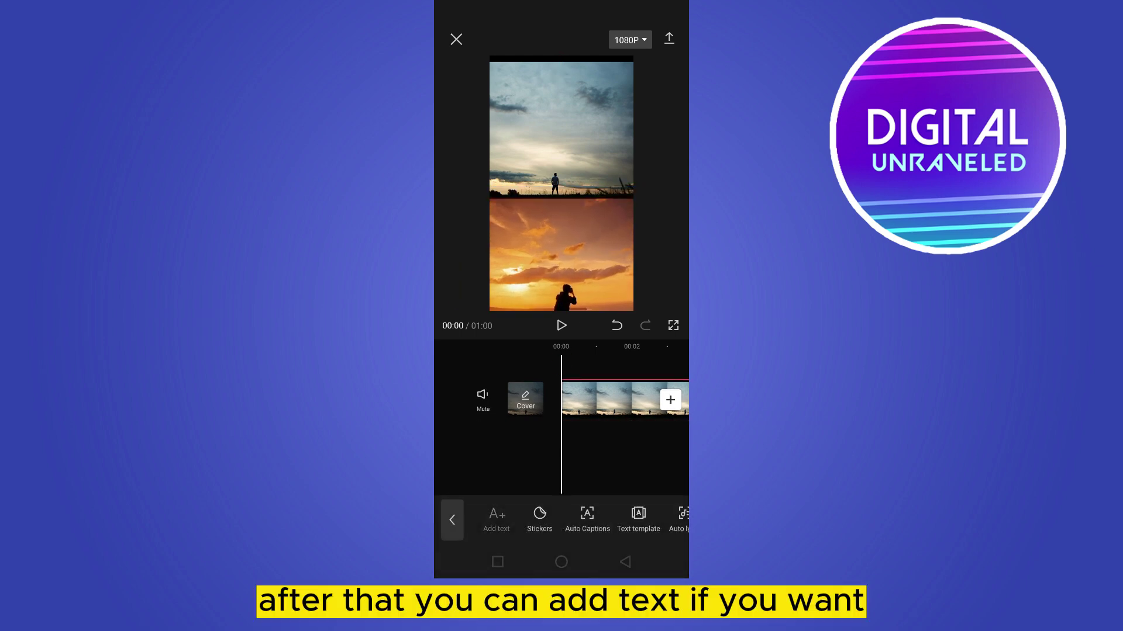
left_click(497, 520)
left_click(452, 523)
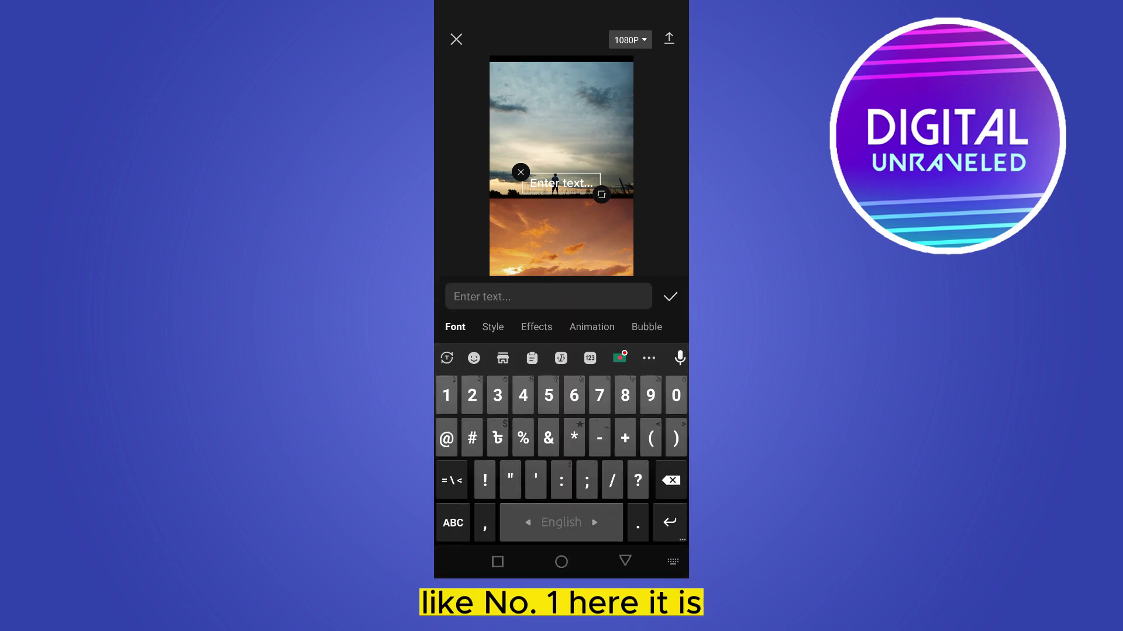
type("1")
left_click(492, 327)
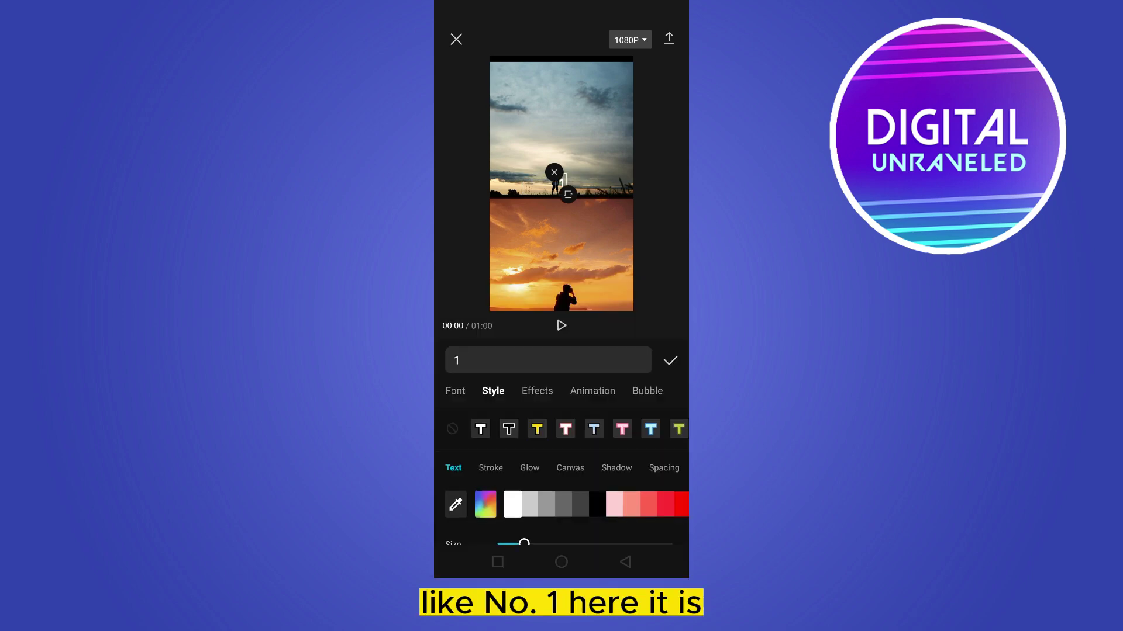
left_click(673, 359)
Add a second yellow text label reading "2".
left_click(496, 519)
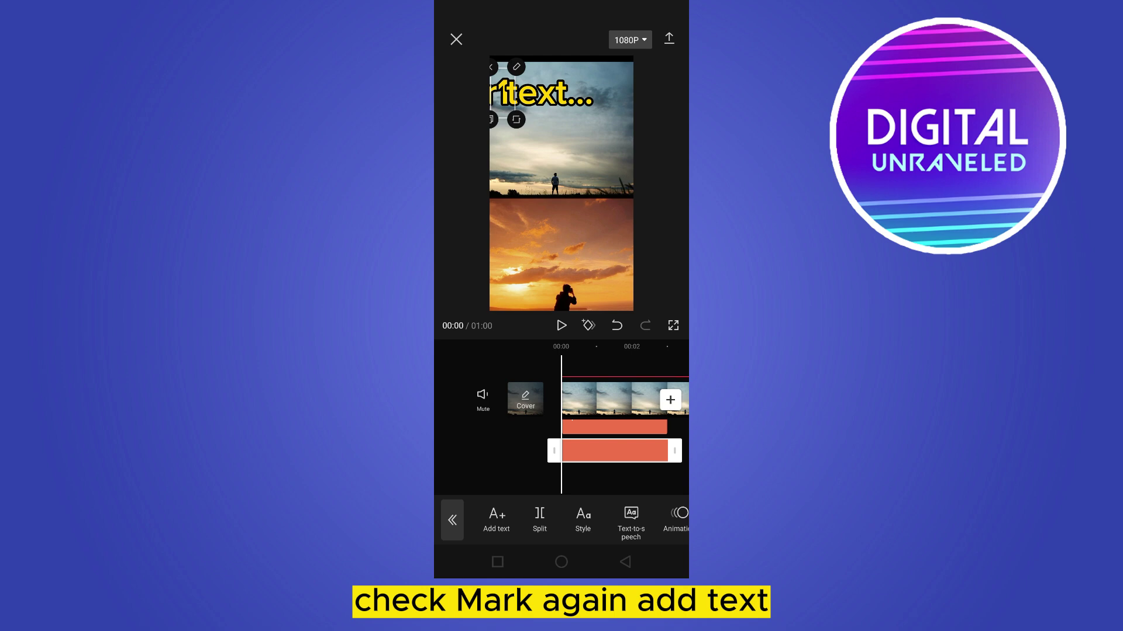
left_click(453, 523)
type("2")
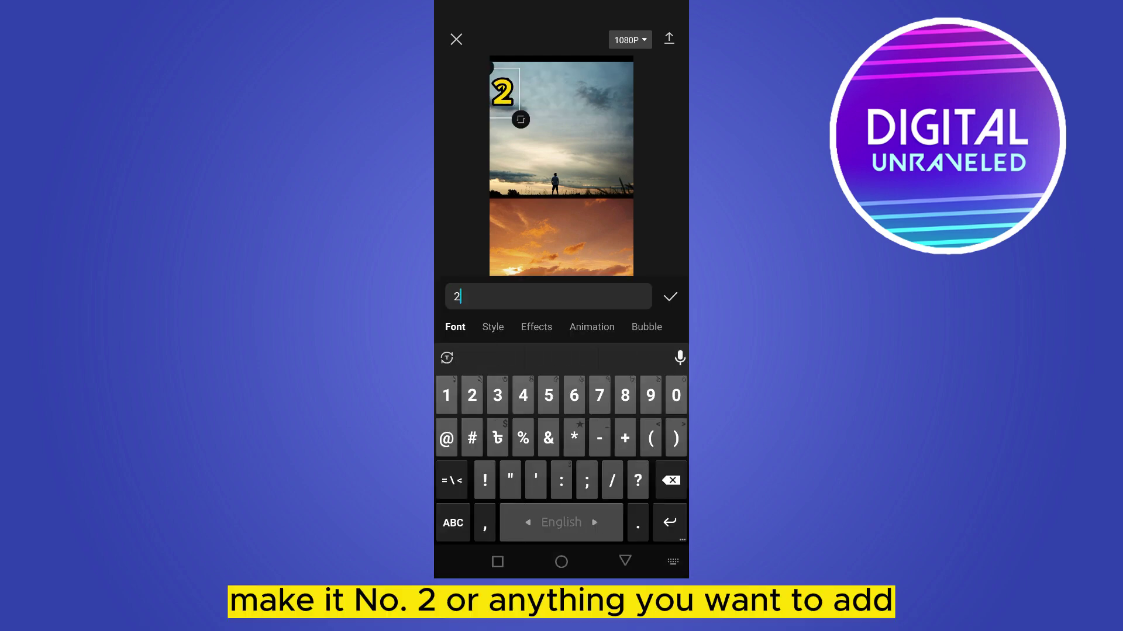
left_click(492, 326)
left_click(670, 361)
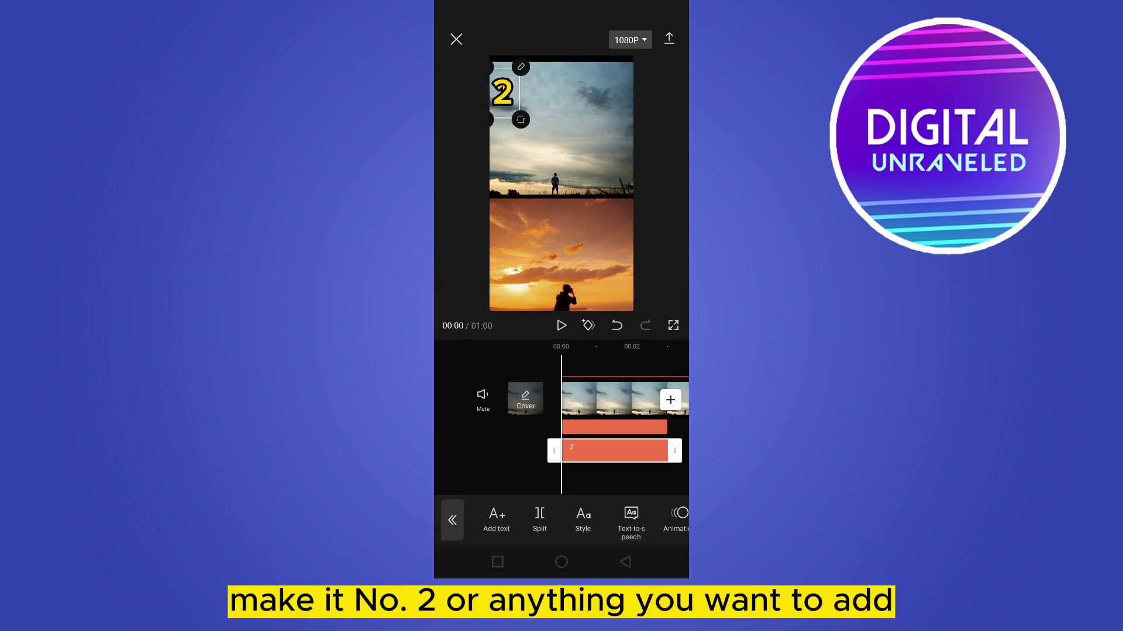
Drag the "2" label down onto the lower sunset clip.
left_click_drag(502, 93, 503, 223)
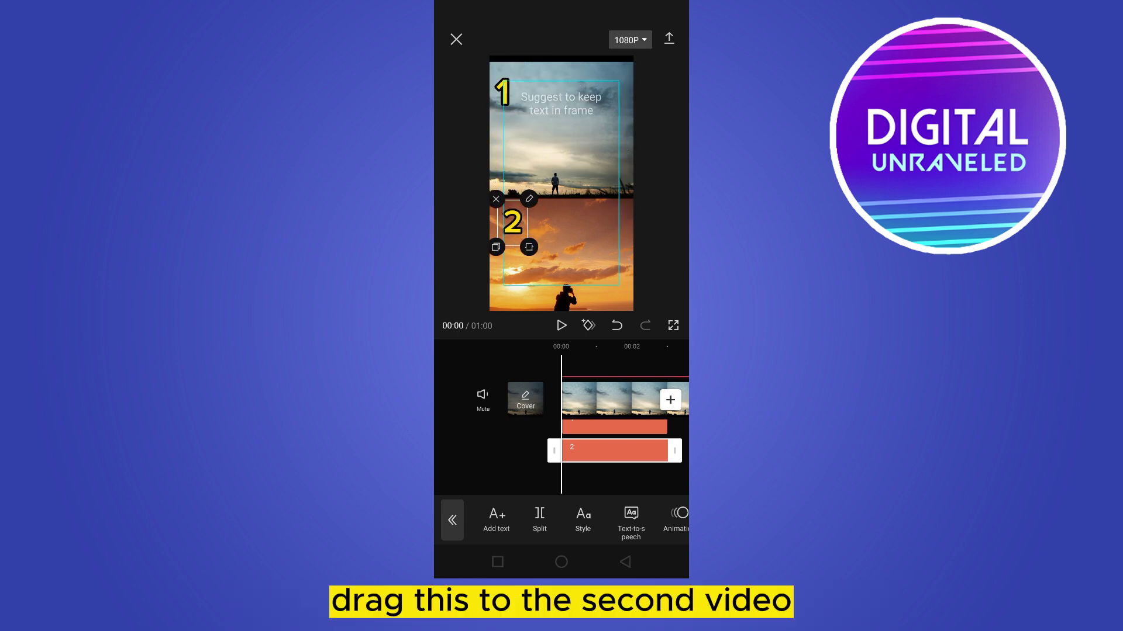